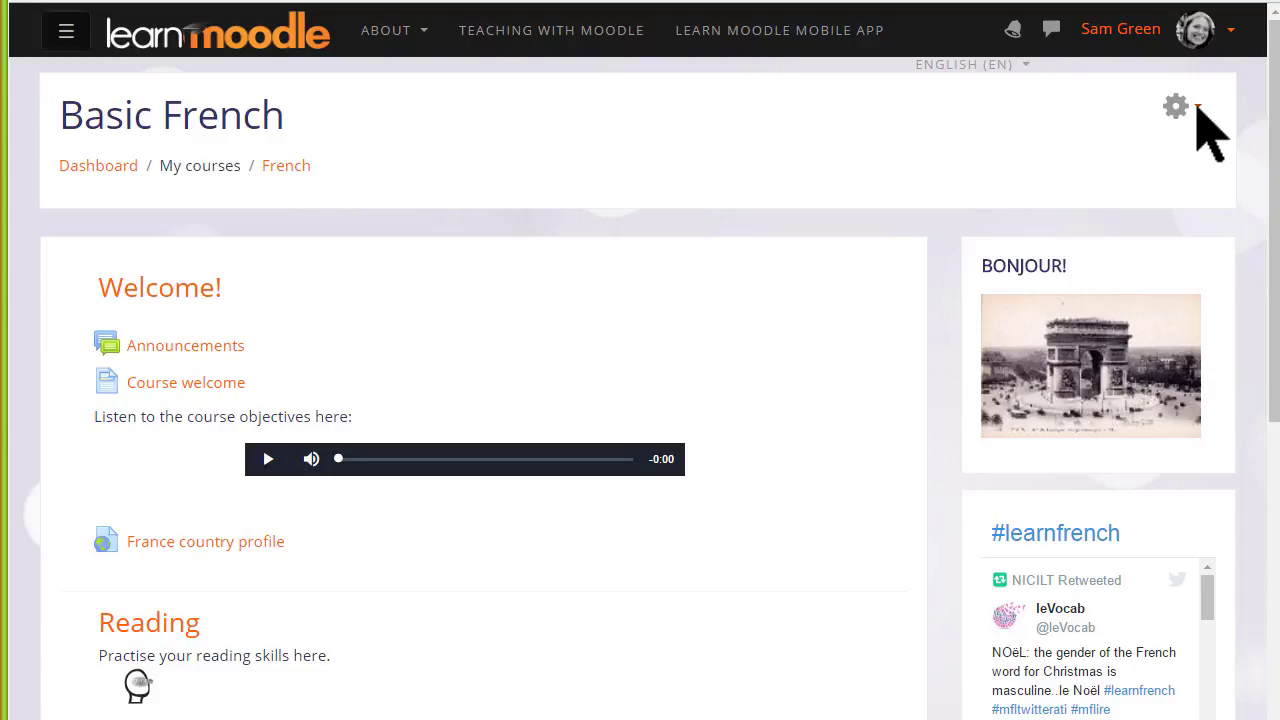
Turn on editing for the Basic French course and add a Forum activity to the Welcome! section.
{"action": "left_click", "coordinate": [1199, 110]}
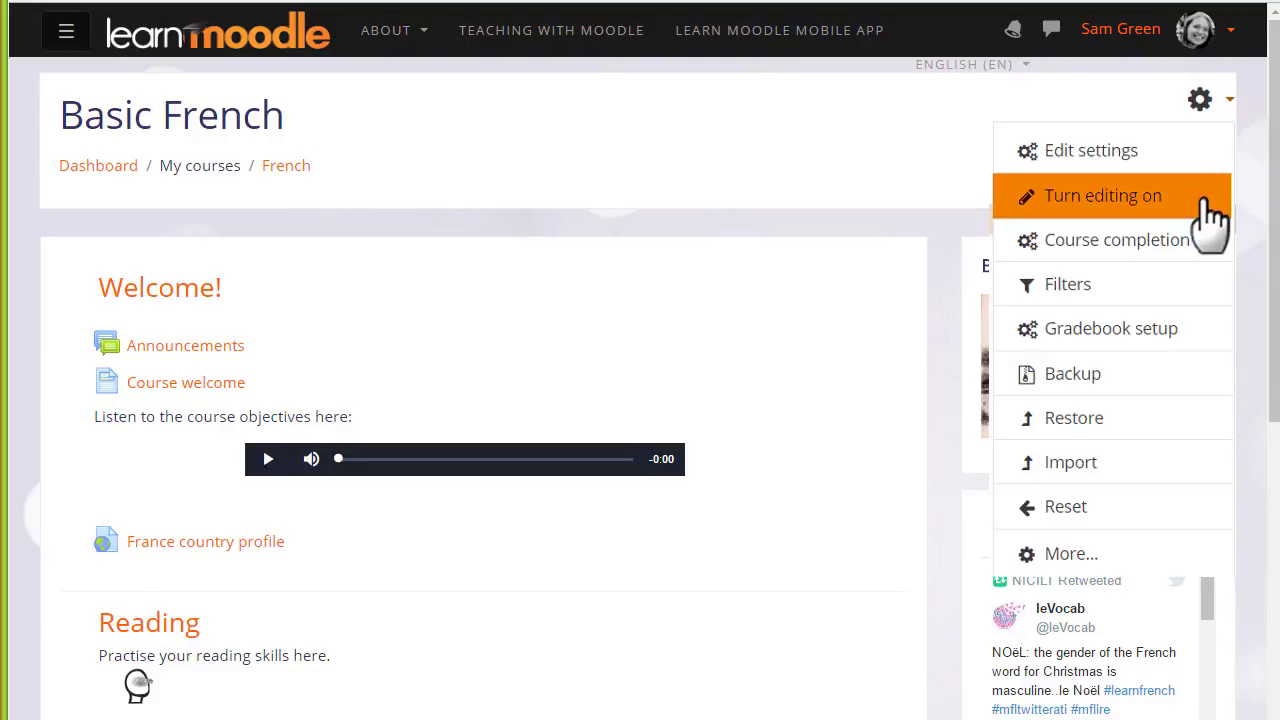
{"action": "left_click", "coordinate": [1212, 215]}
{"action": "scroll", "coordinate": [990, 488], "scroll_direction": "down", "scroll_amount": 2}
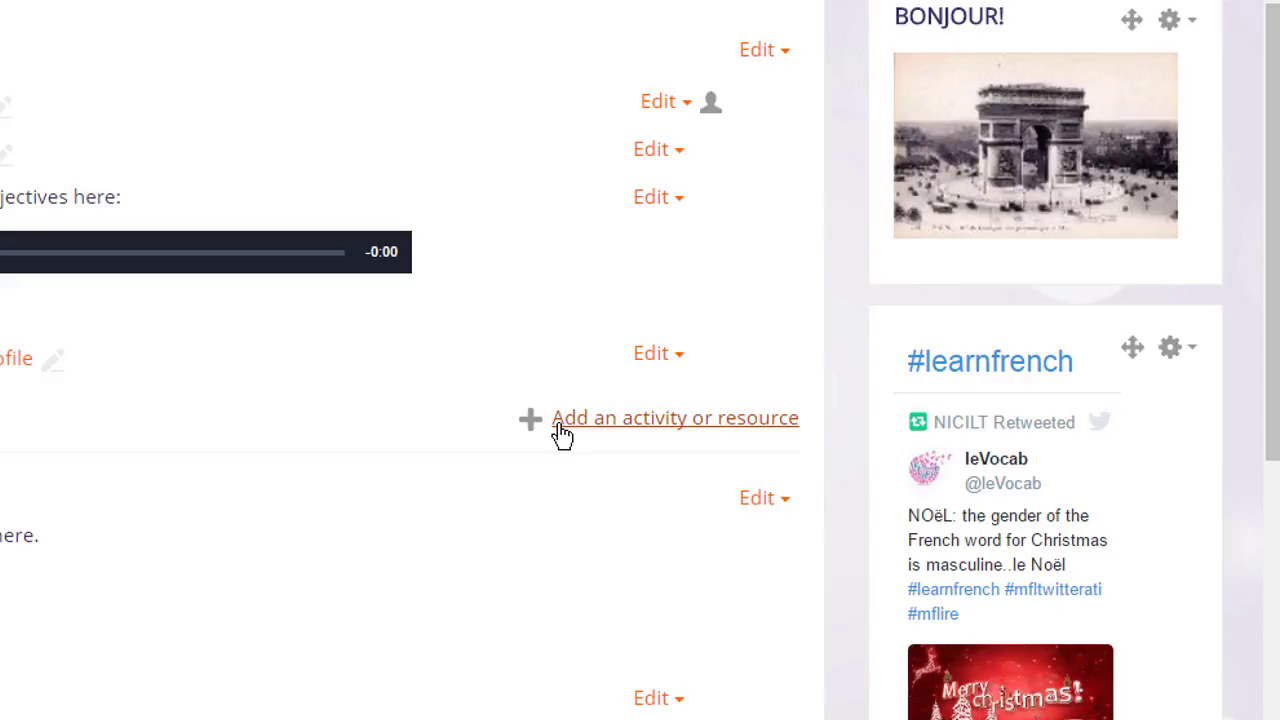
{"action": "left_click", "coordinate": [561, 424]}
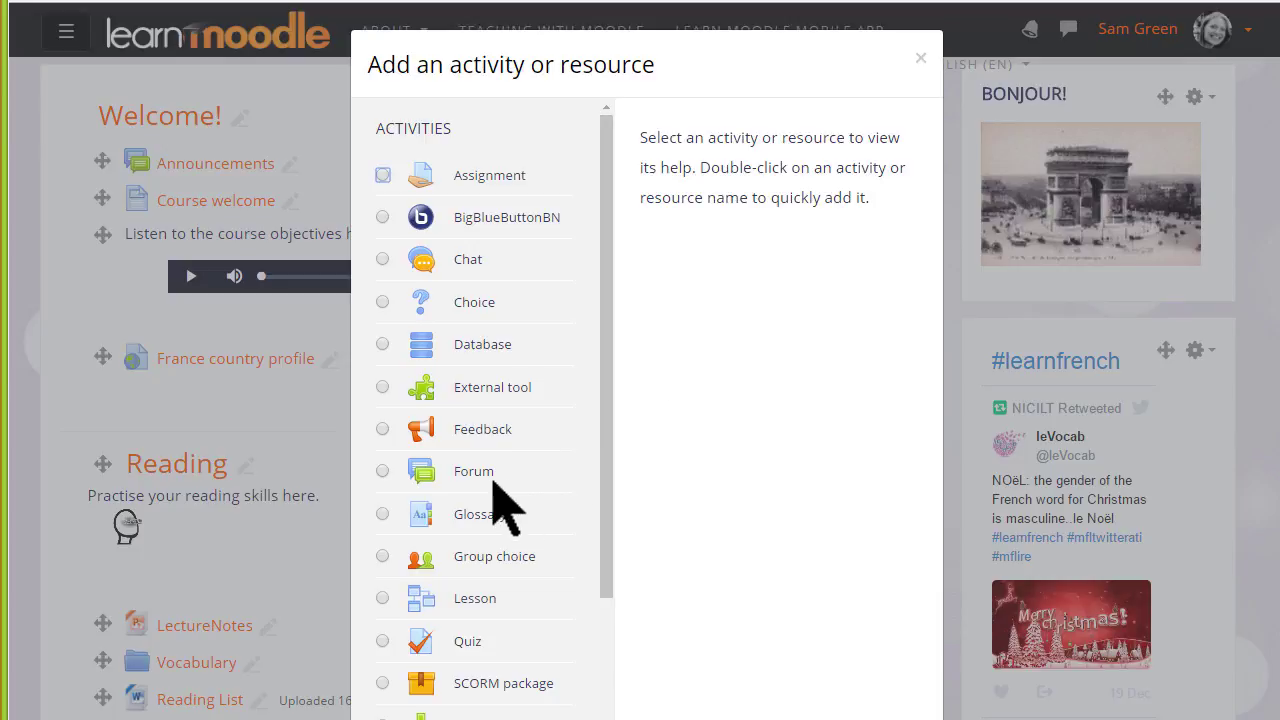
{"action": "left_click", "coordinate": [464, 476]}
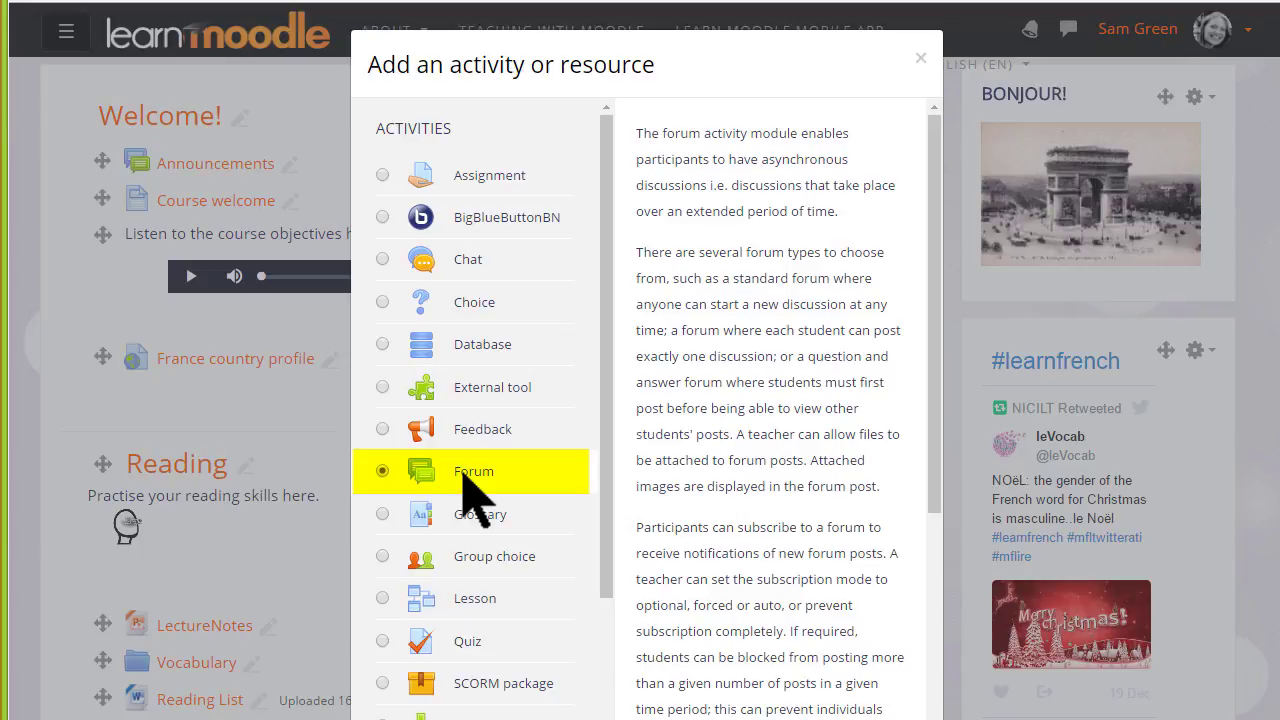
{"action": "double_click", "coordinate": [471, 493]}
Name the forum 'Introduce yourself!' and enter the description 'Tell us a bit about yourself so we can get to know each other.'.
{"action": "type", "text": "I"}
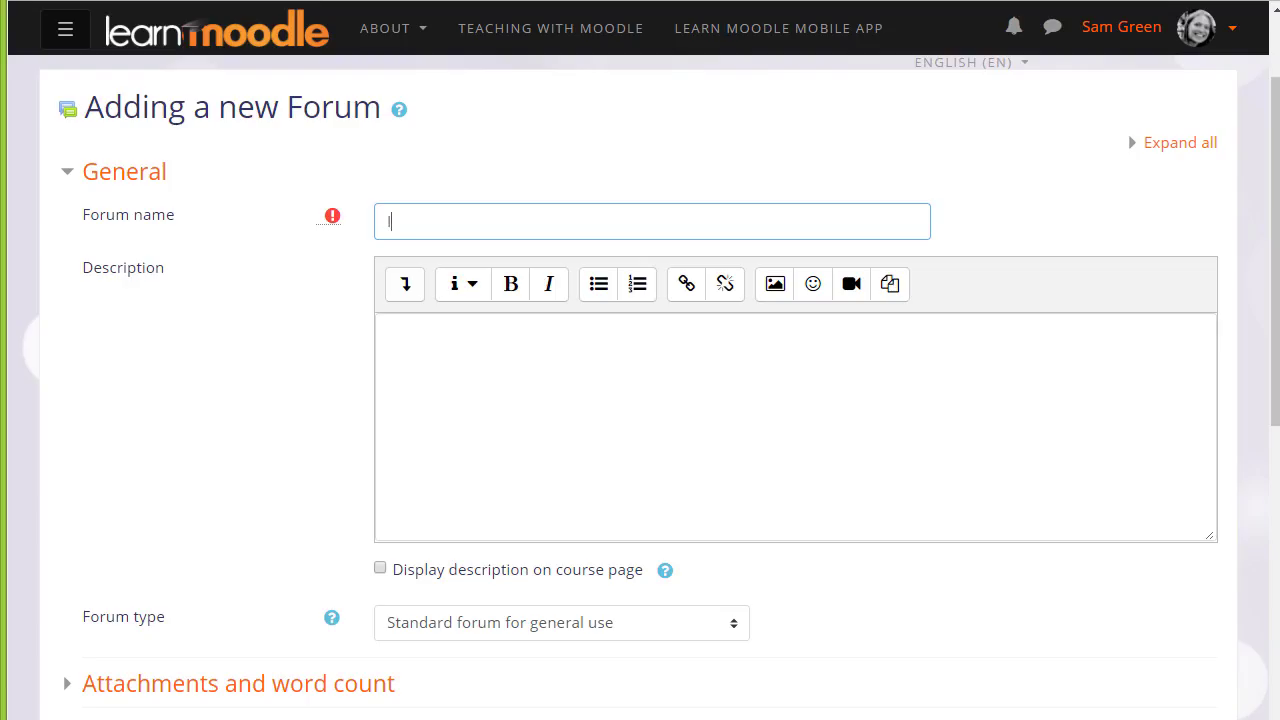
{"action": "type", "text": "ntroduce yourself!"}
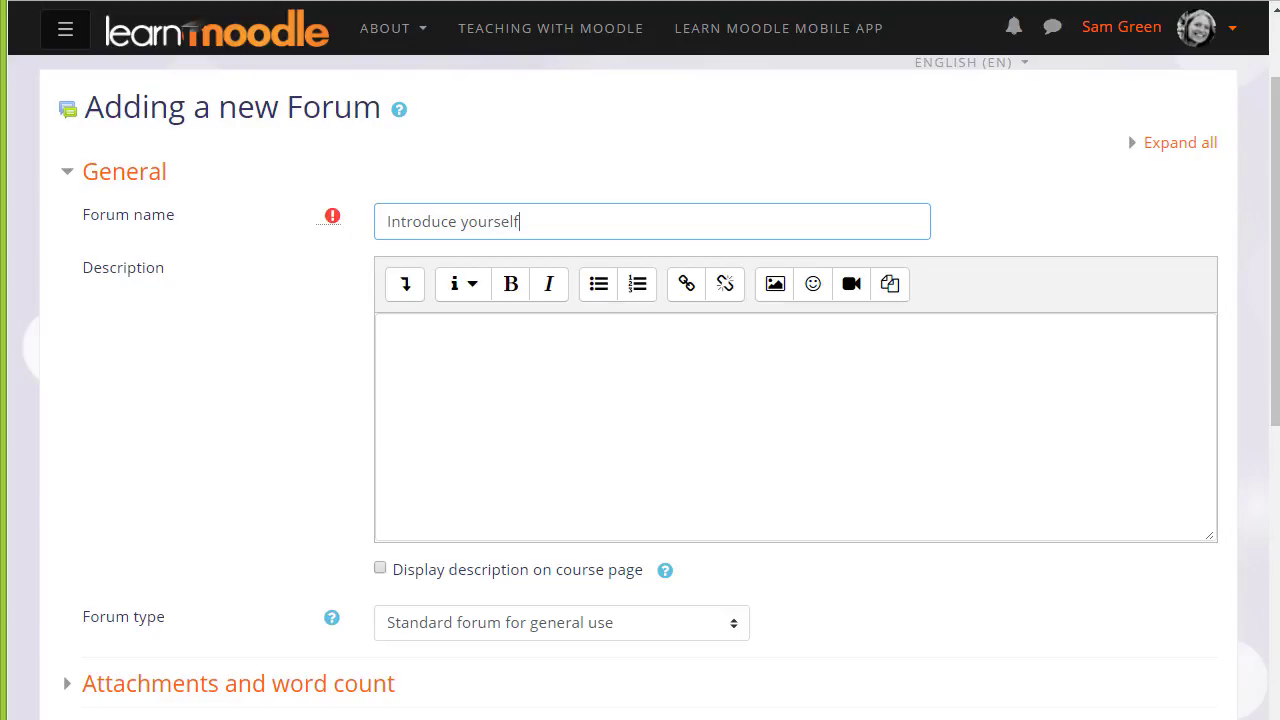
{"action": "left_click", "coordinate": [447, 520]}
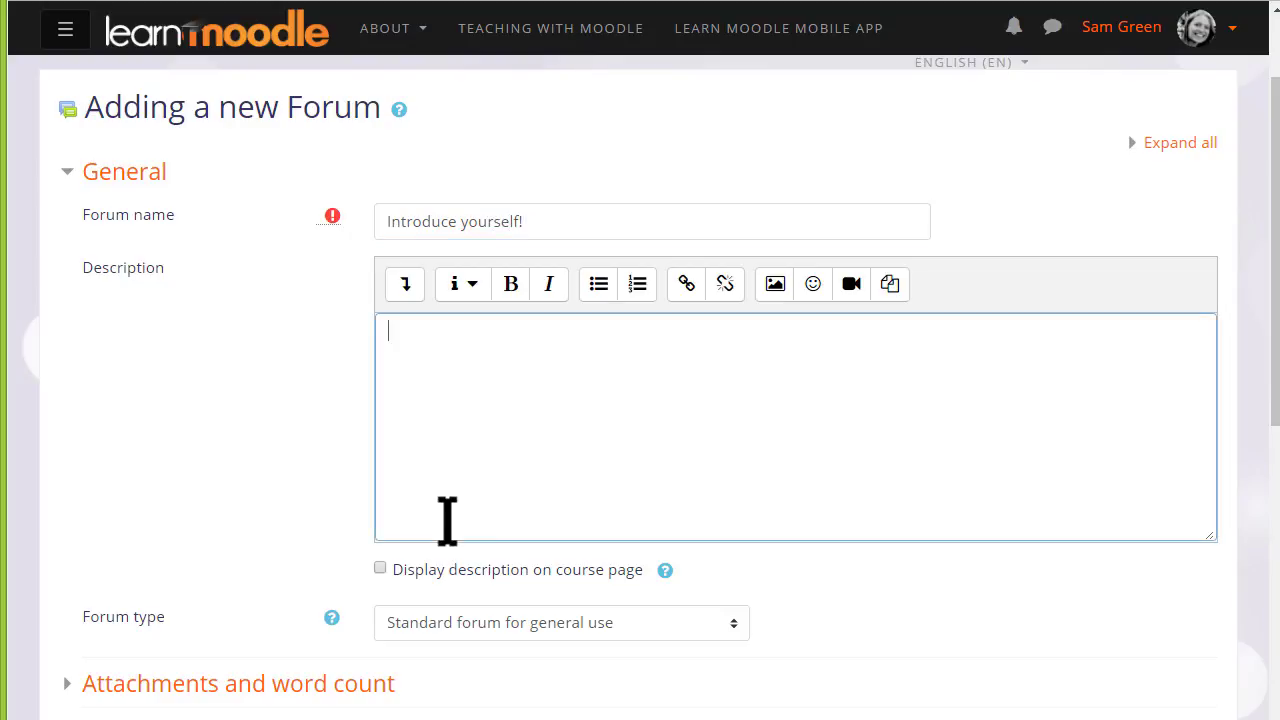
{"action": "type", "text": "Tell u"}
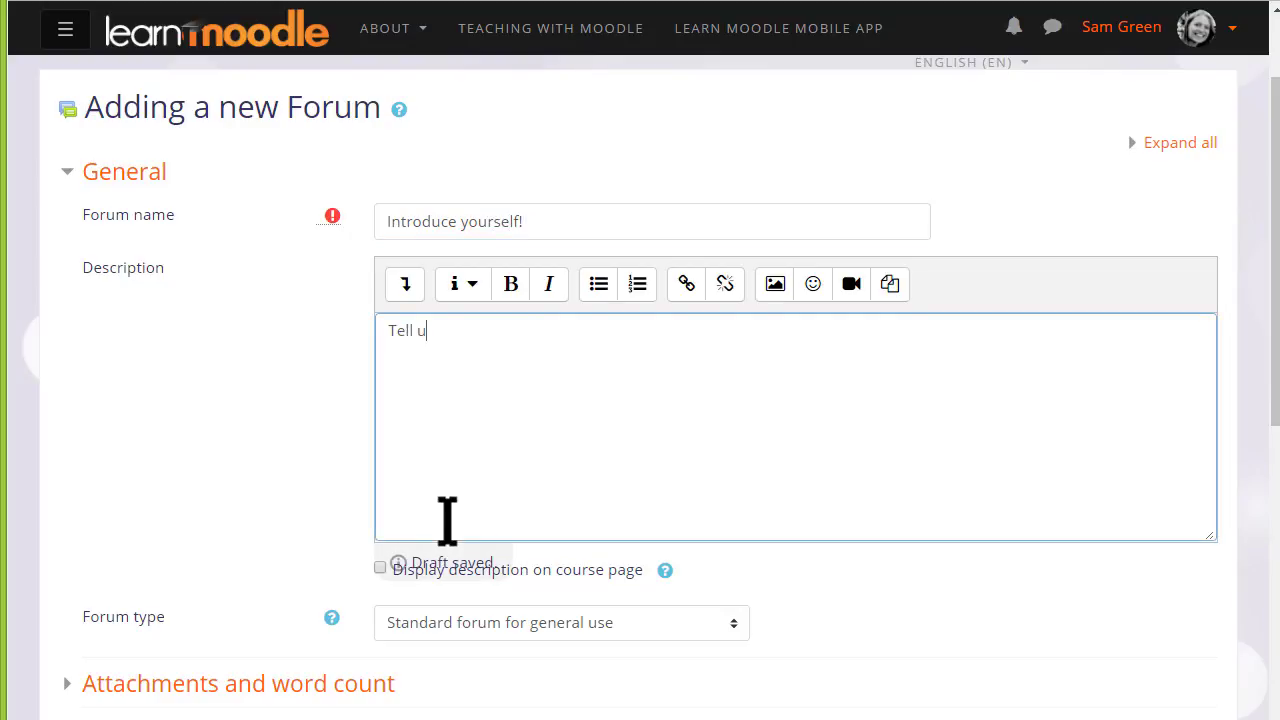
{"action": "type", "text": "s a bit about your"}
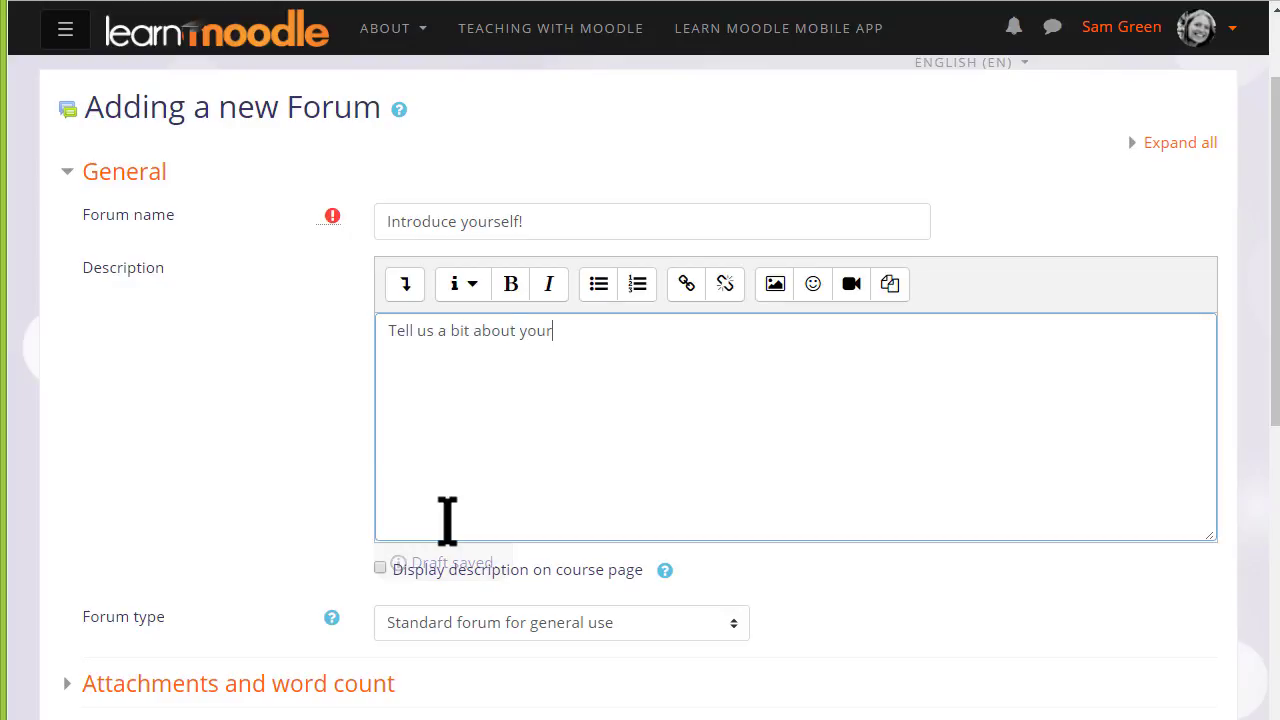
{"action": "type", "text": "self so we can get to know each other."}
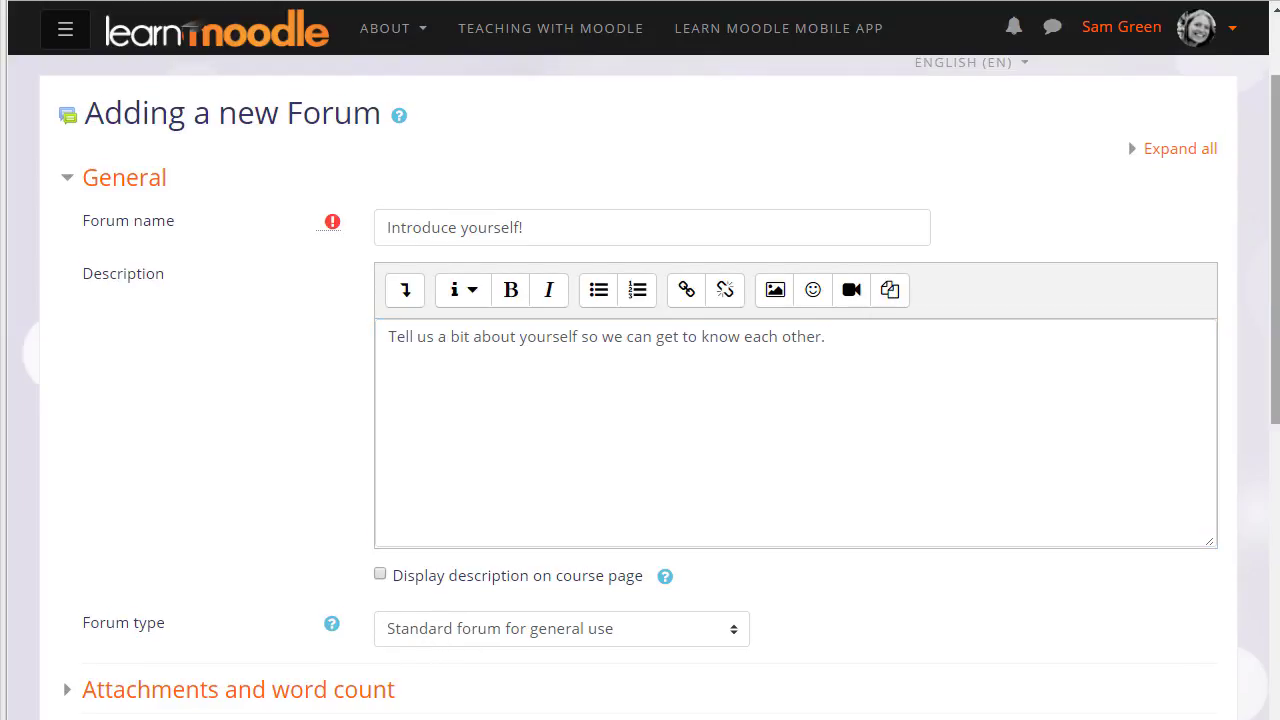
Review the available forum types, keeping the standard forum for general use.
{"action": "scroll", "coordinate": [1270, 400], "scroll_direction": "down", "scroll_amount": 4}
{"action": "scroll", "coordinate": [1266, 465], "scroll_direction": "down", "scroll_amount": 2}
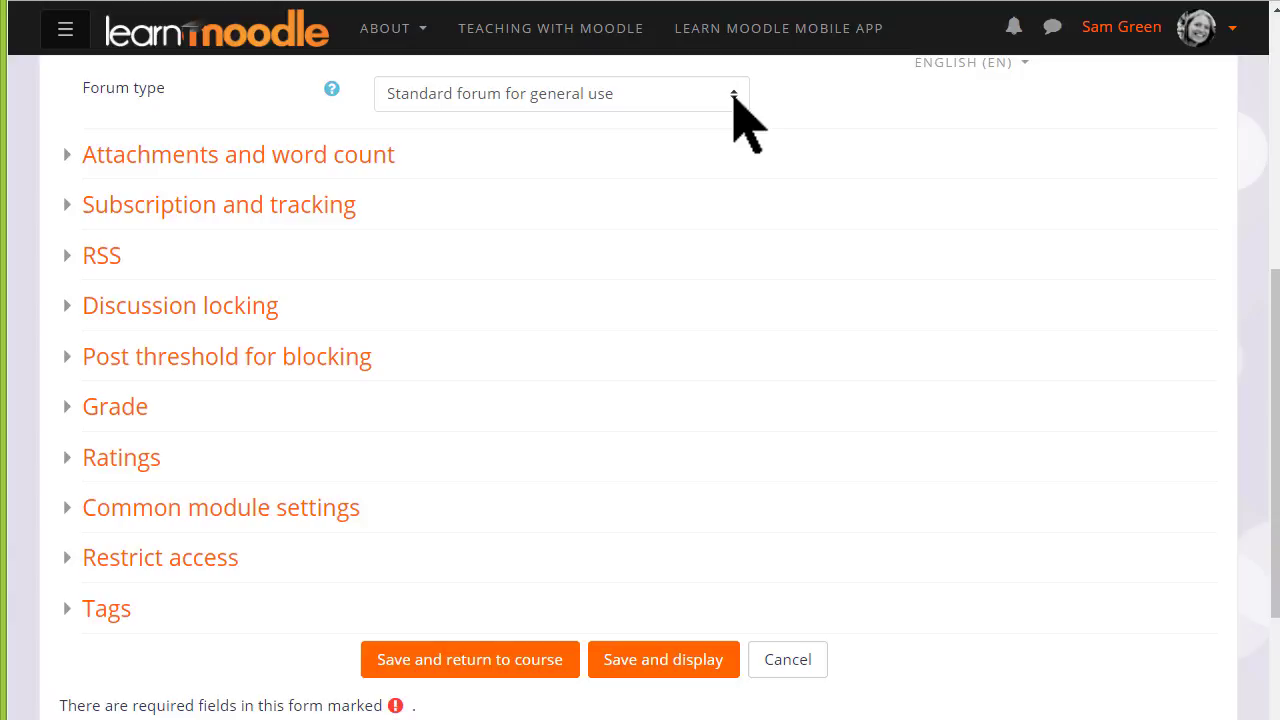
{"action": "left_click", "coordinate": [733, 95]}
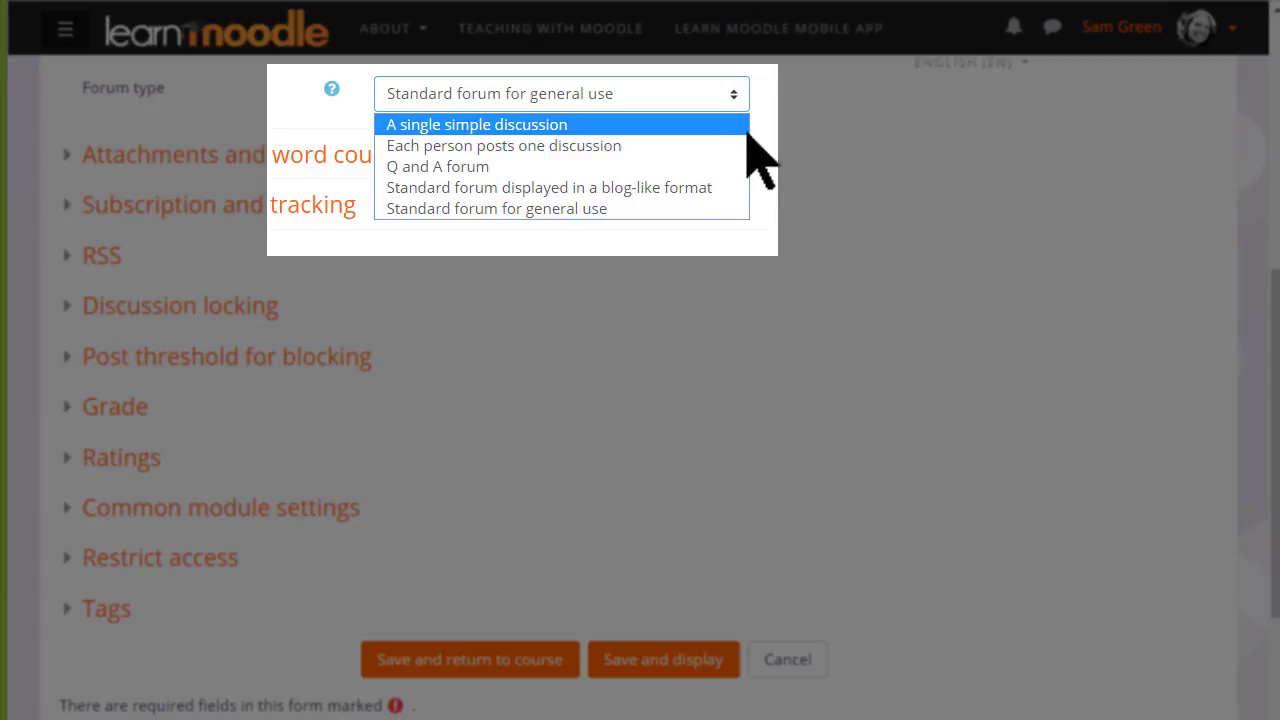
{"action": "left_click", "coordinate": [764, 152]}
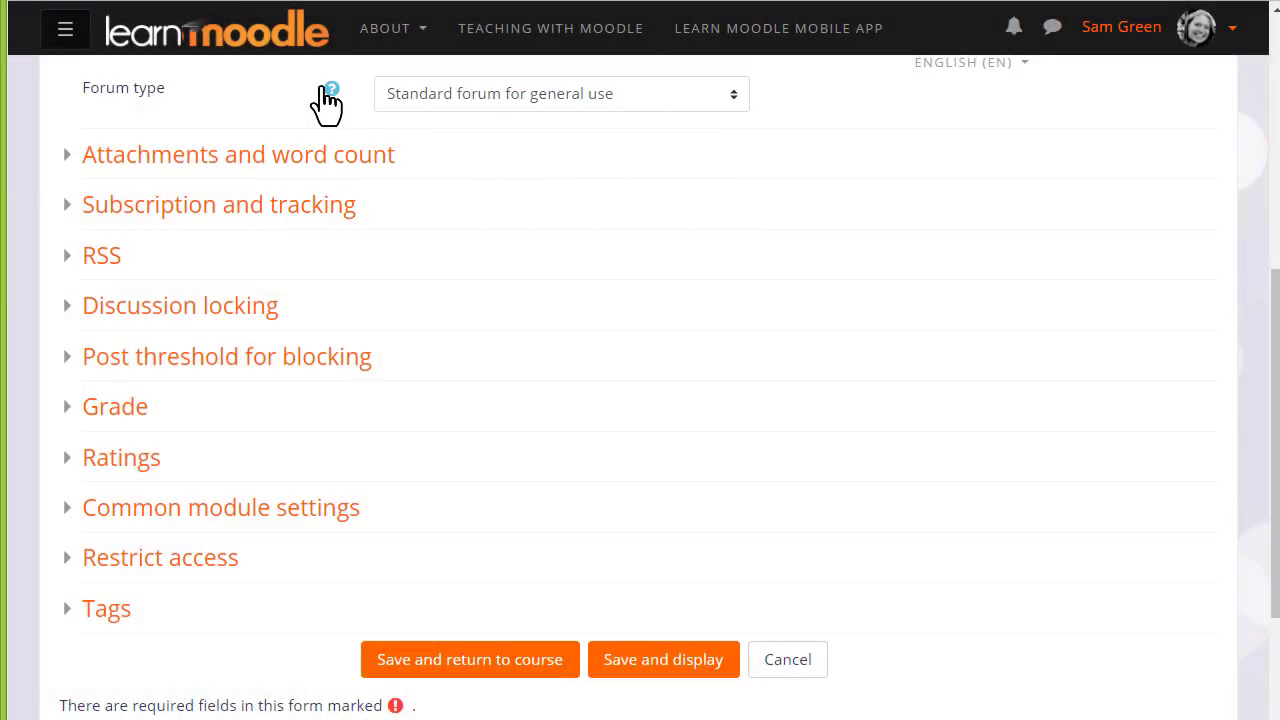
Review the forum's attachment size, attachment number and word count settings without changing them.
{"action": "left_click", "coordinate": [332, 162]}
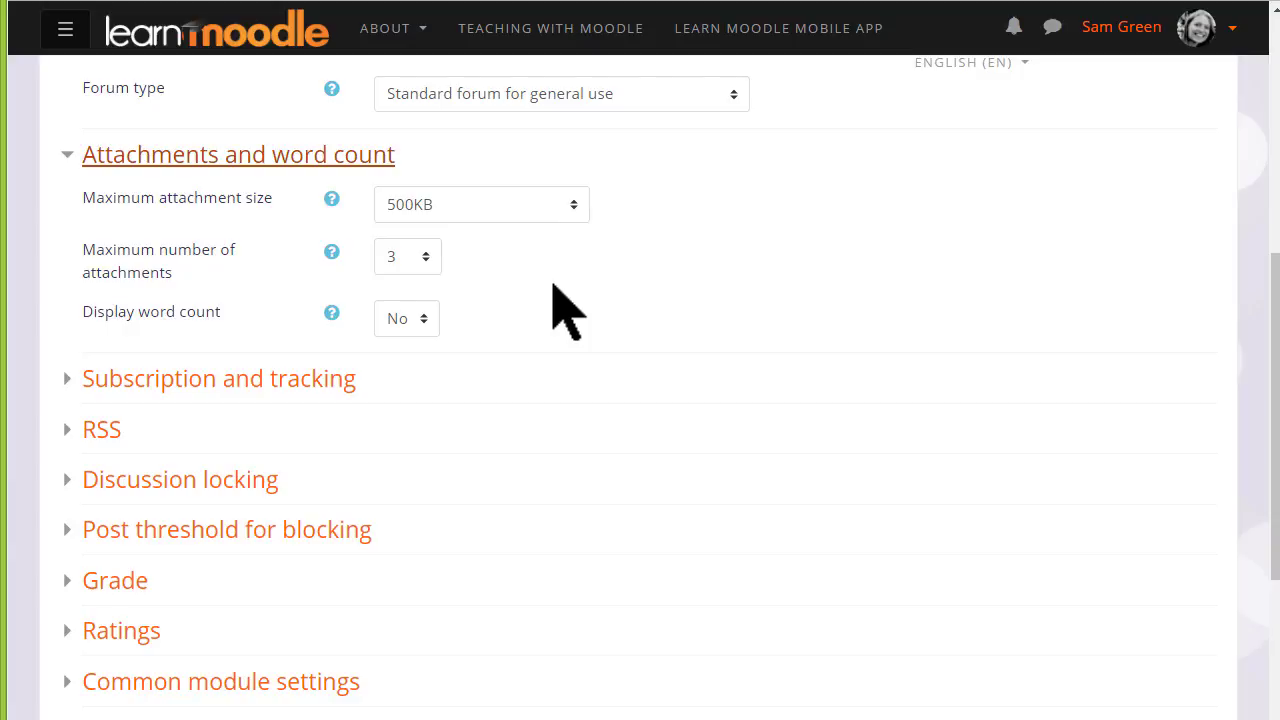
{"action": "left_click", "coordinate": [424, 322]}
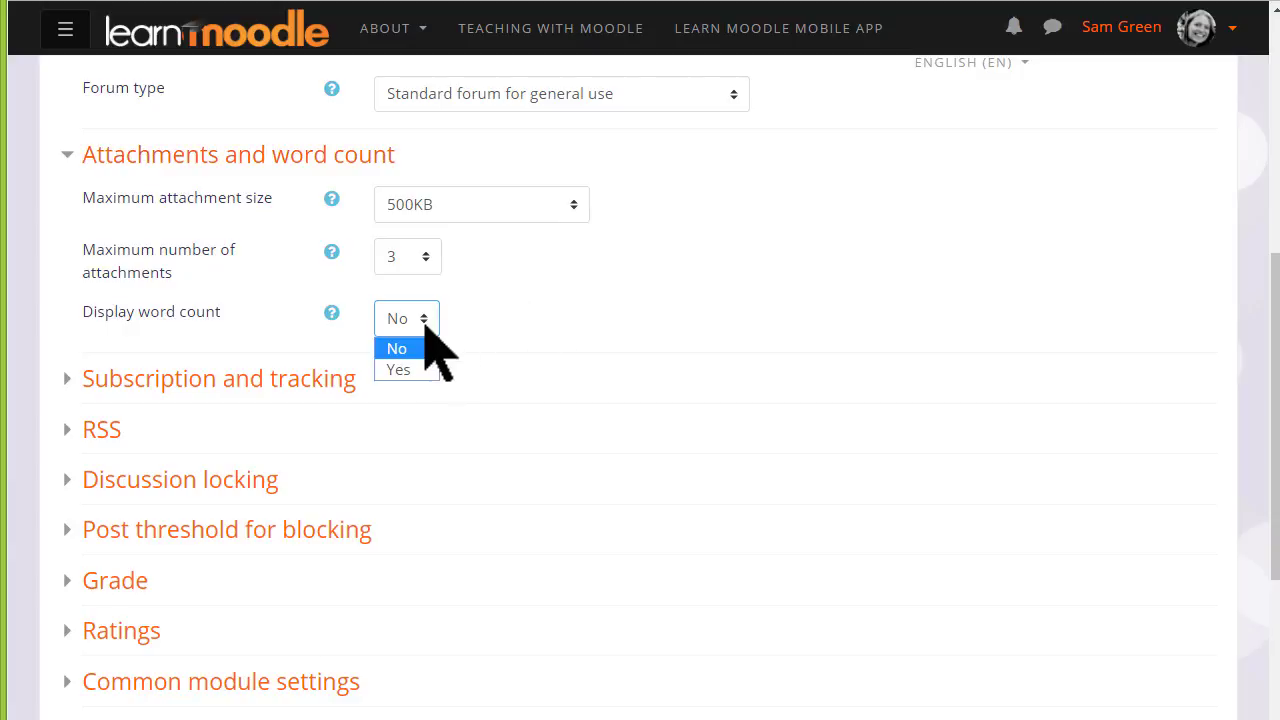
{"action": "left_click", "coordinate": [425, 322]}
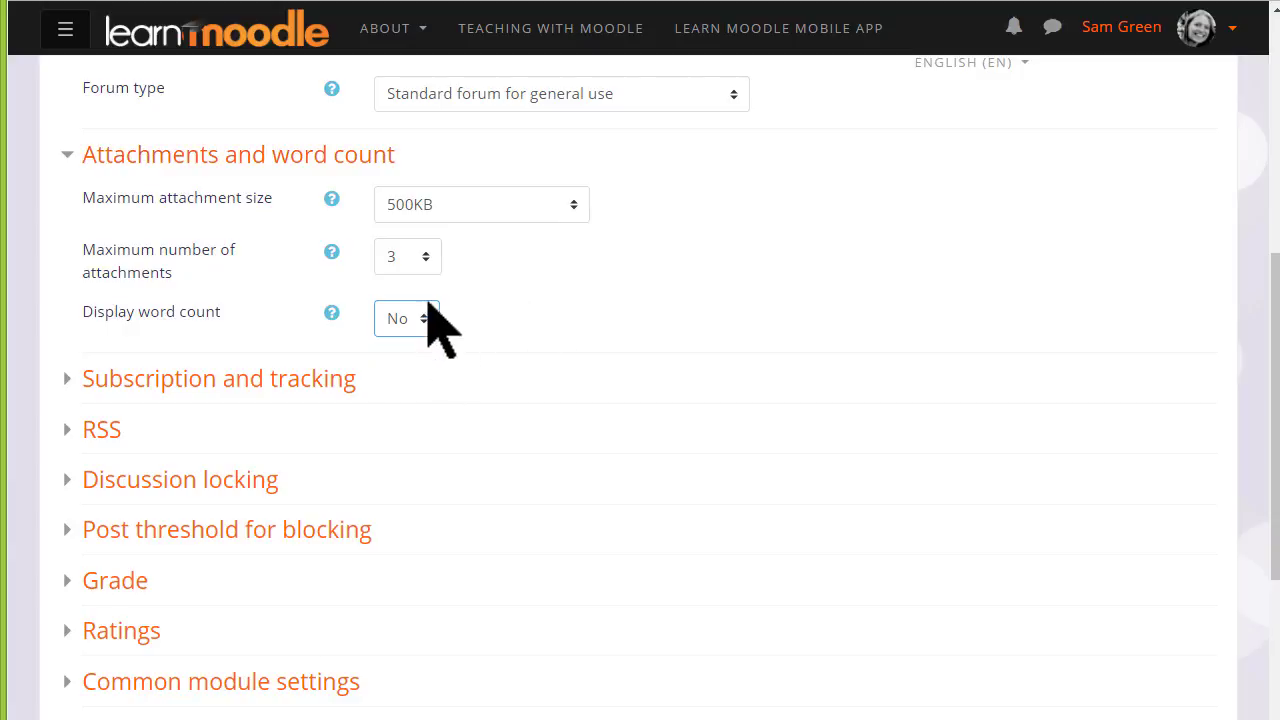
{"action": "left_click", "coordinate": [386, 158]}
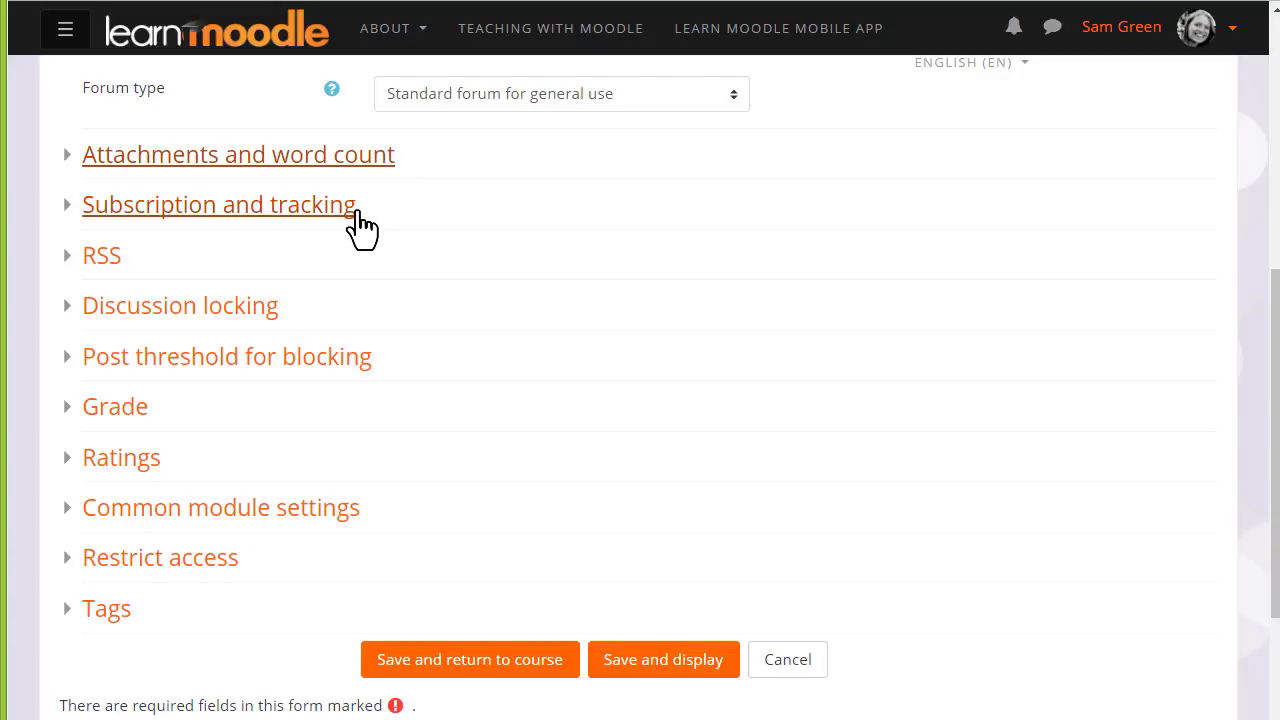
Review the forum's subscription mode options, leaving subscription optional.
{"action": "left_click", "coordinate": [356, 210]}
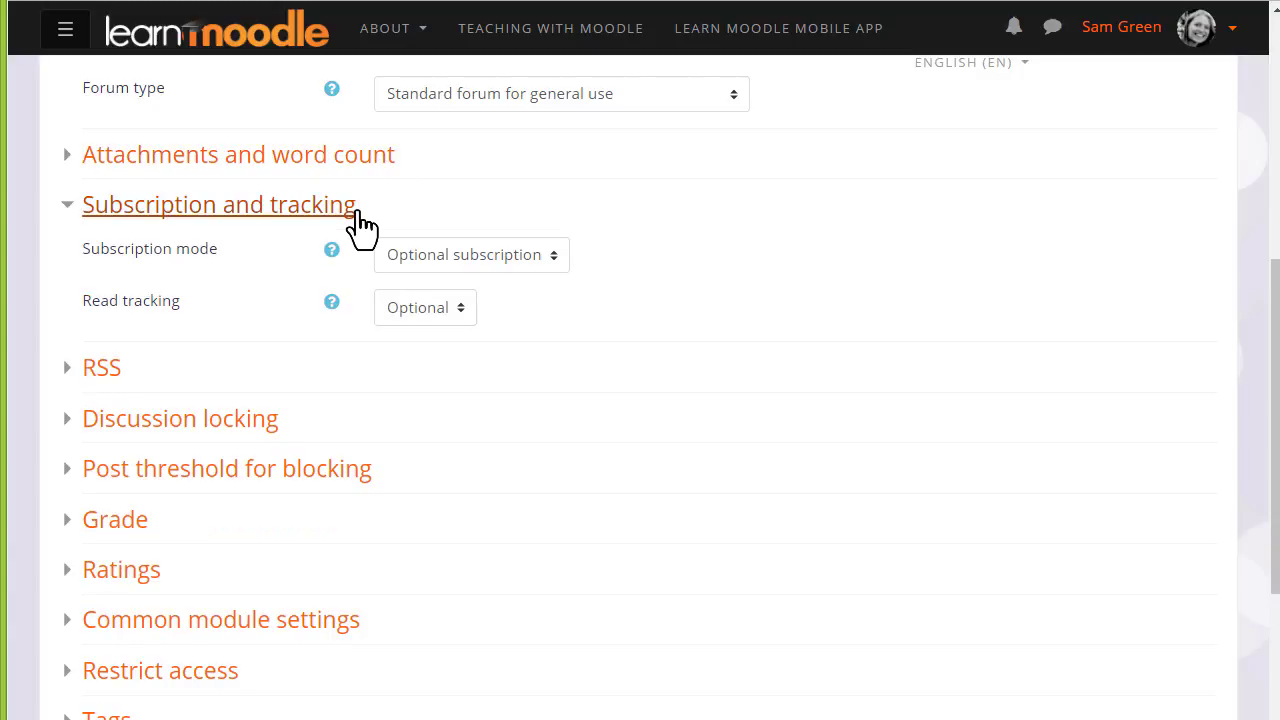
{"action": "left_click", "coordinate": [548, 258]}
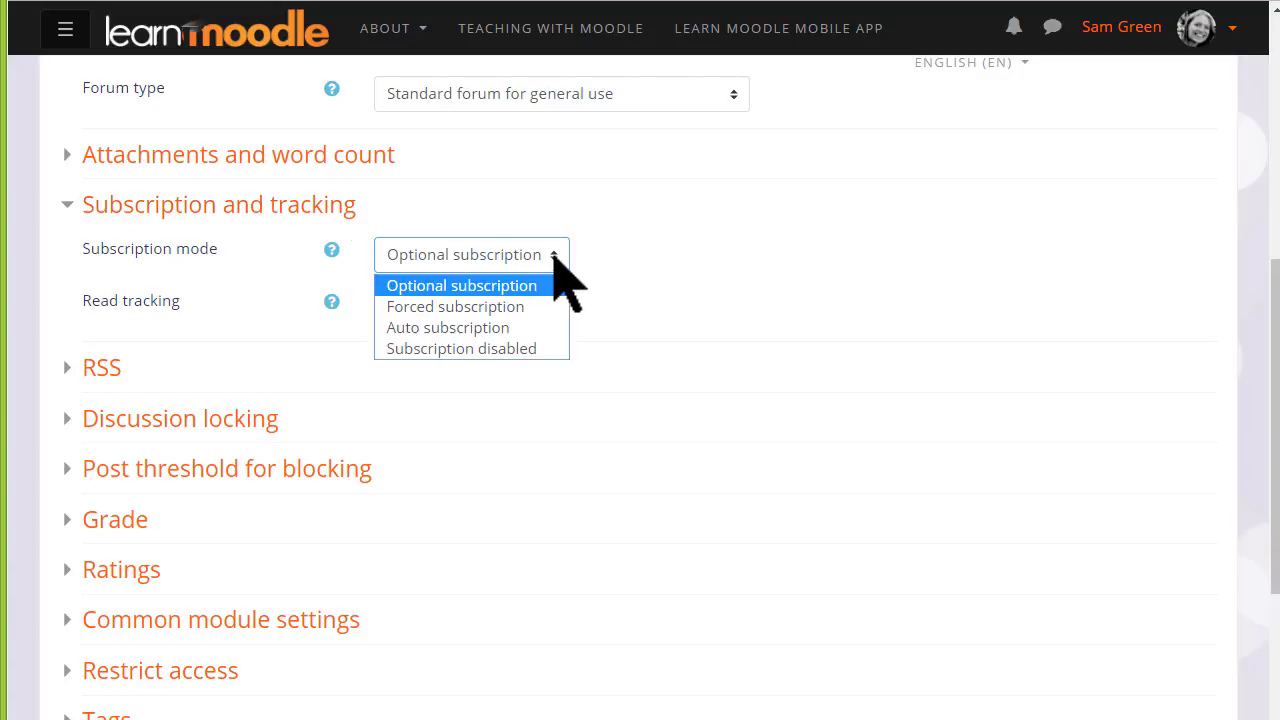
{"action": "left_click", "coordinate": [578, 300]}
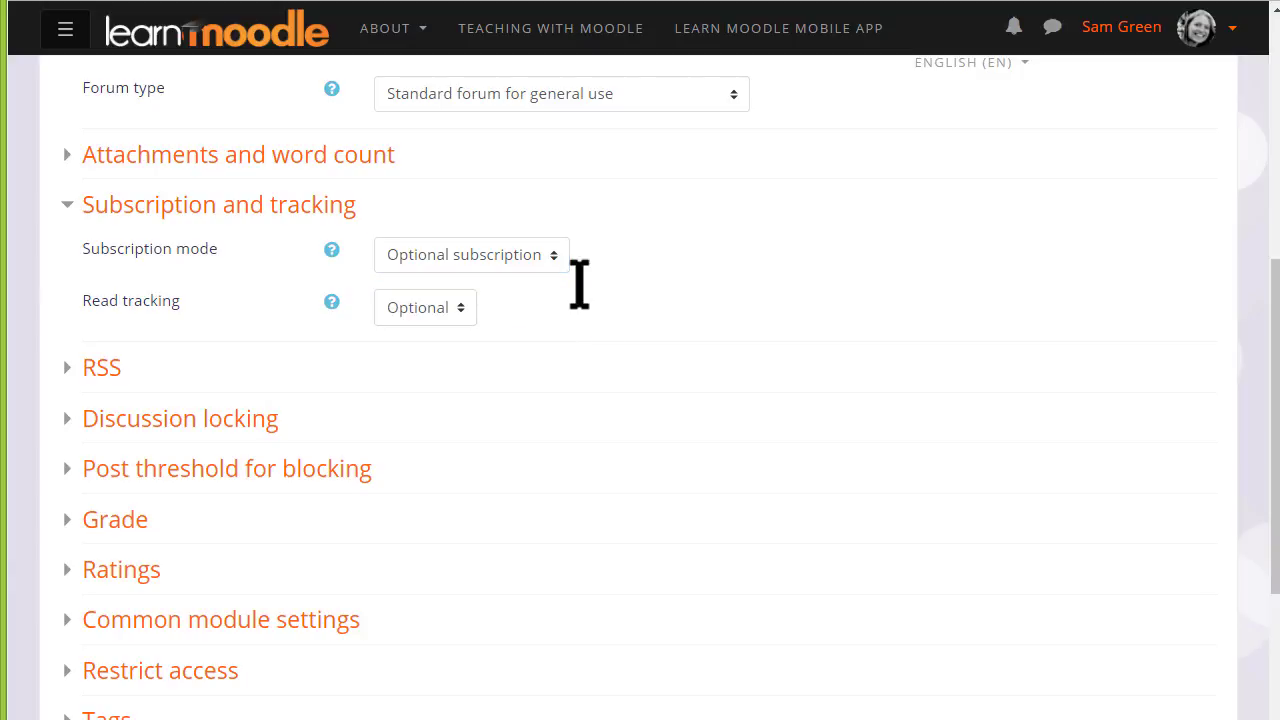
{"action": "left_click", "coordinate": [340, 222]}
Review the inactivity periods offered for discussion locking, keeping discussions unlocked.
{"action": "left_click", "coordinate": [272, 318]}
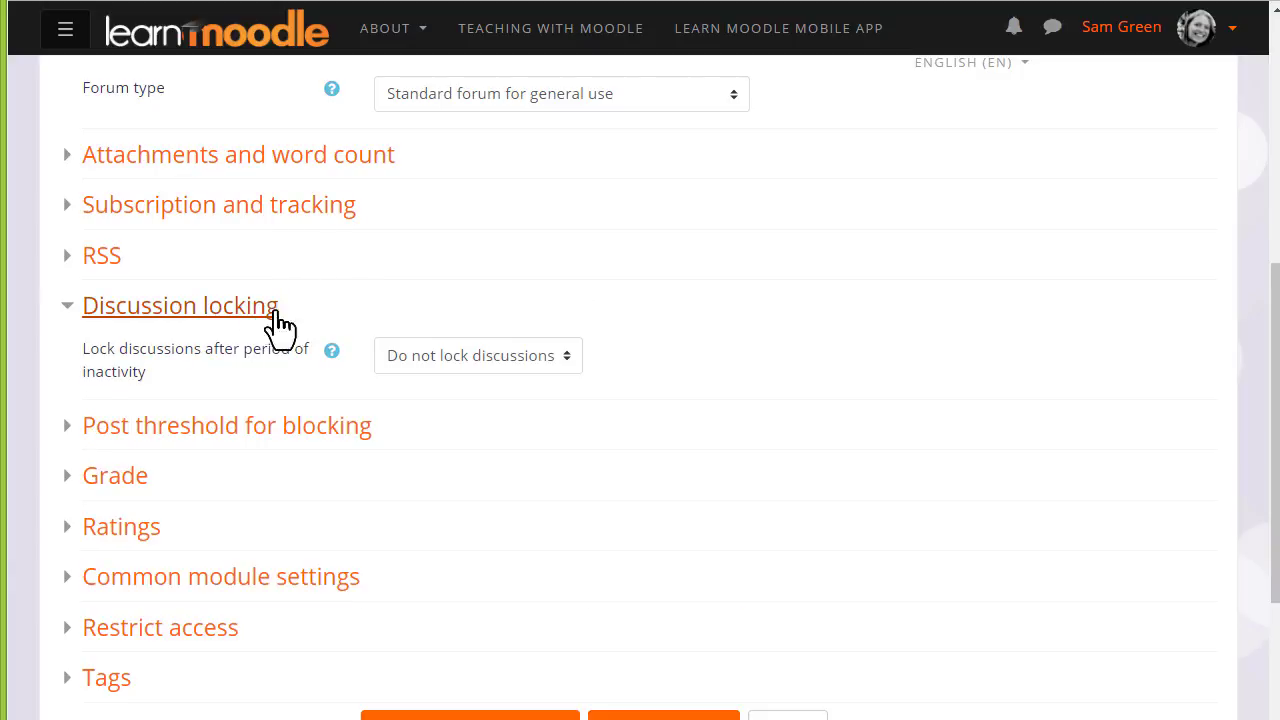
{"action": "left_click", "coordinate": [568, 358]}
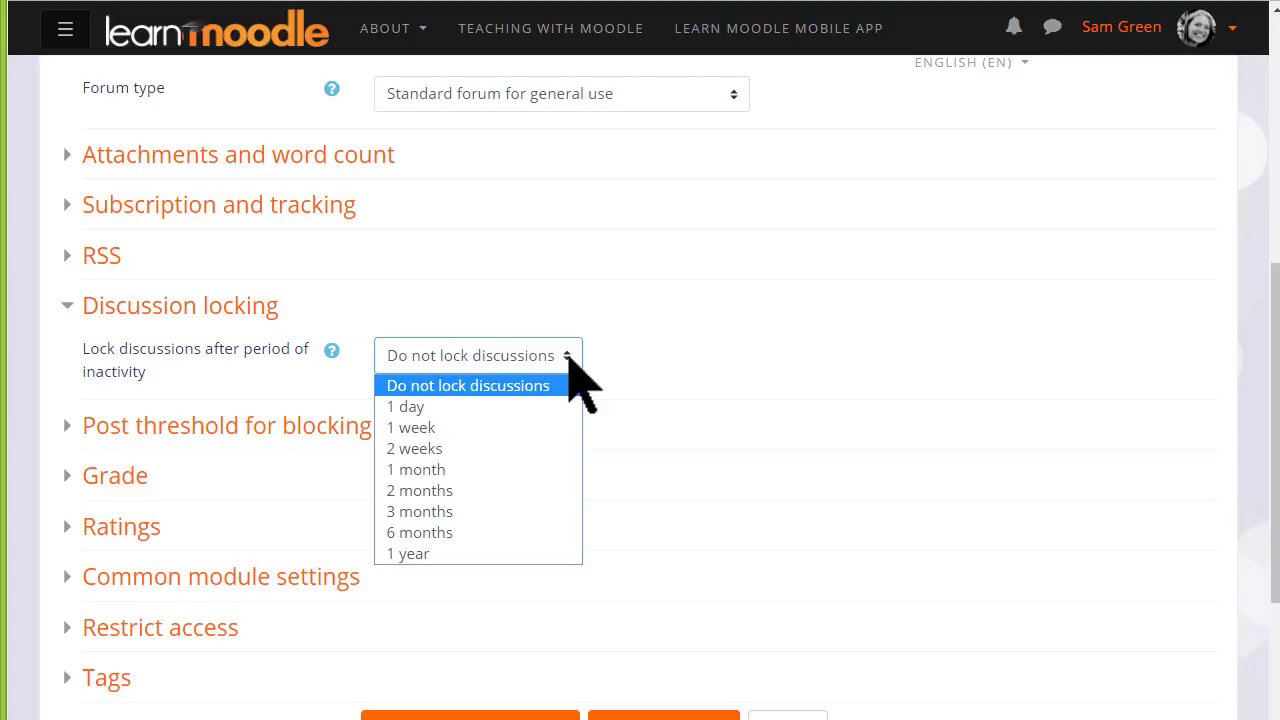
{"action": "left_click", "coordinate": [555, 357]}
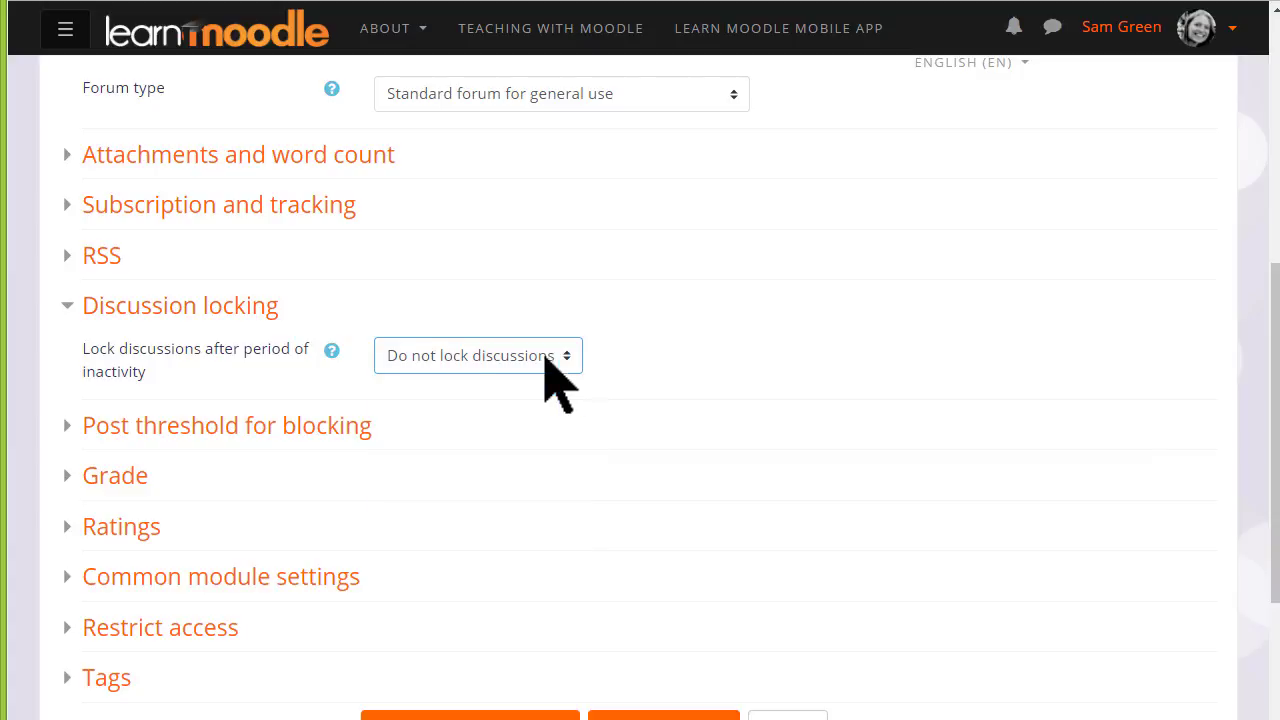
{"action": "left_click", "coordinate": [250, 312]}
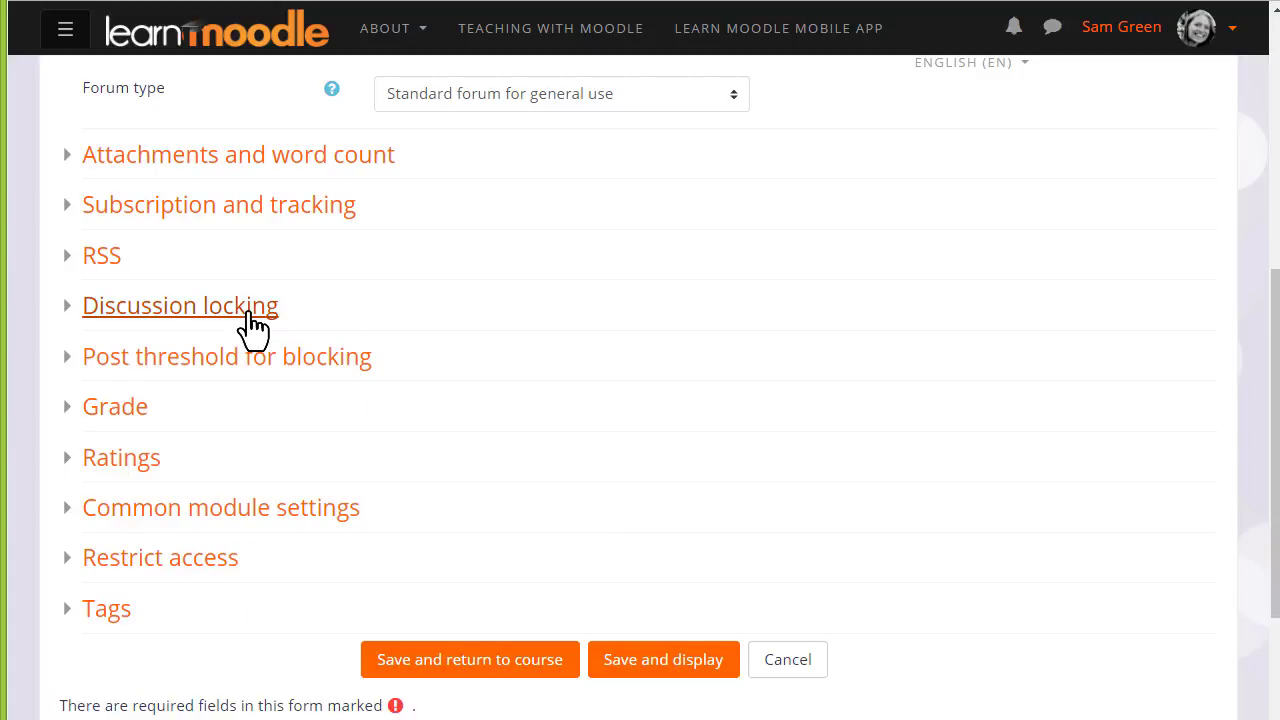
Save the new forum with a return to the course page, and open Introduce yourself! from there.
{"action": "left_click", "coordinate": [487, 660]}
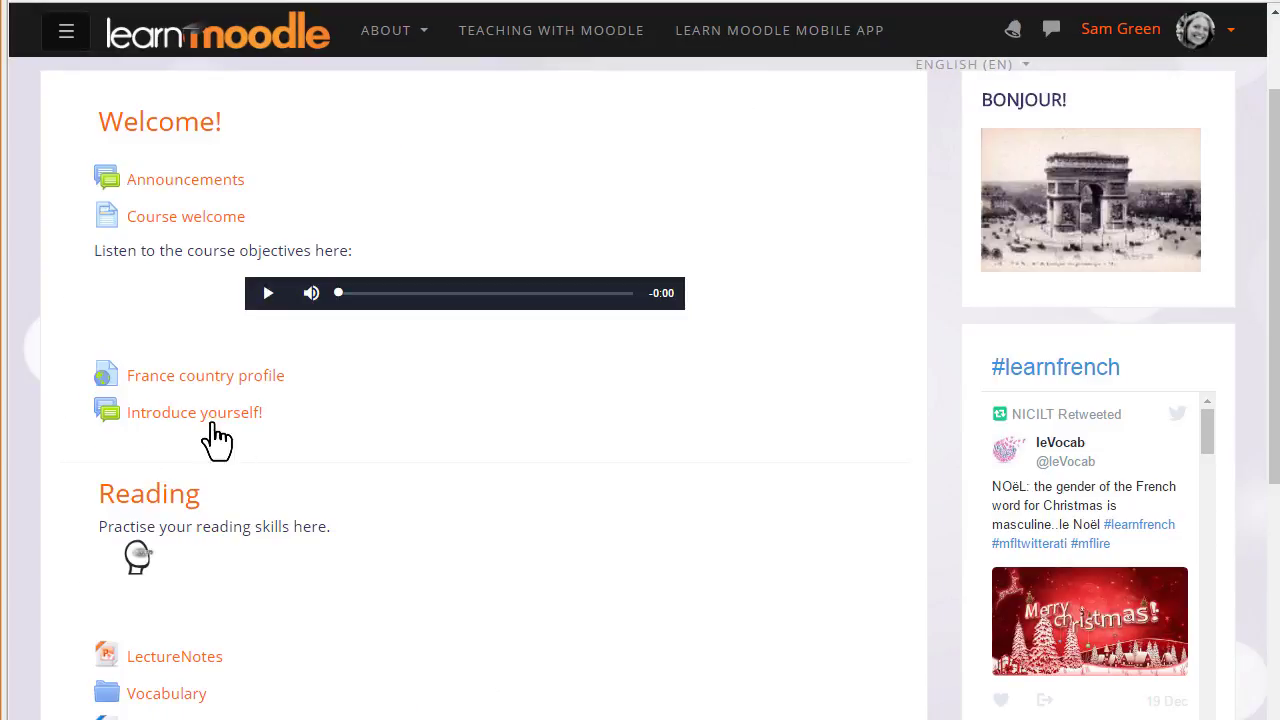
{"action": "left_click", "coordinate": [204, 414]}
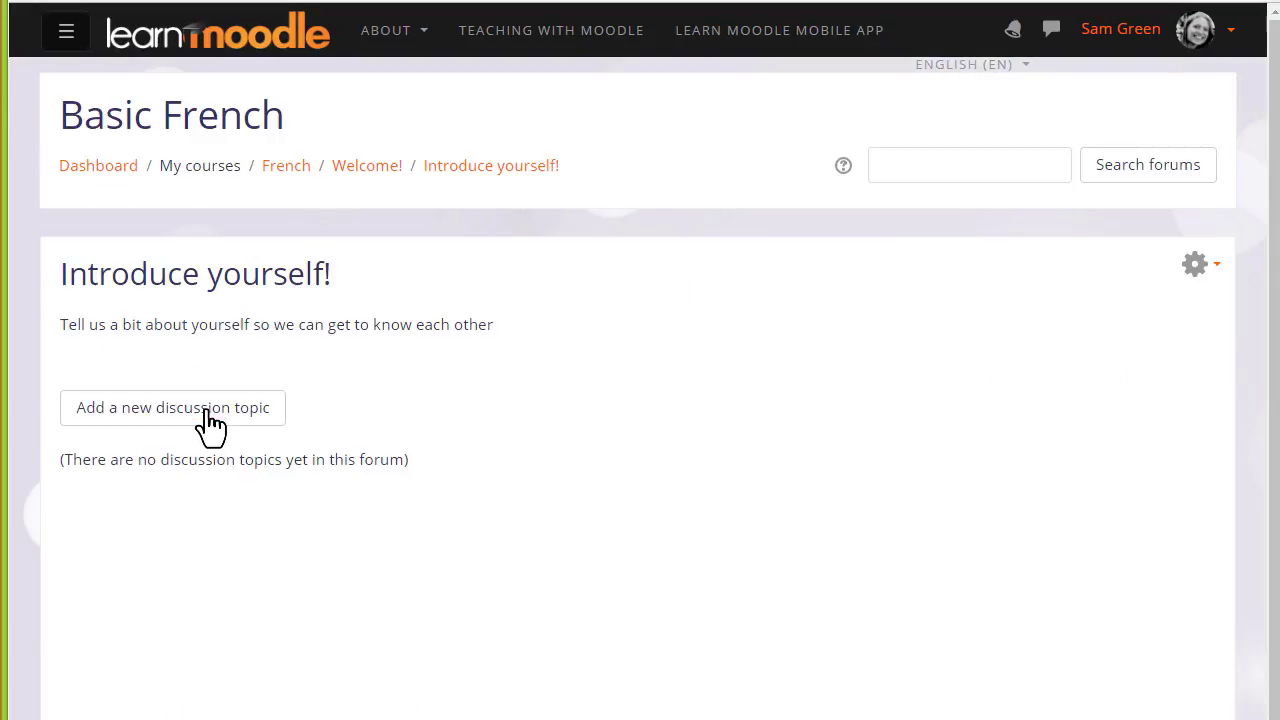
Start a discussion topic titled 'Please read before you post!' with a greeting and bulleted rules: standard English, always be polite, no excessively long posts.
{"action": "left_click", "coordinate": [205, 414]}
{"action": "left_click", "coordinate": [545, 673]}
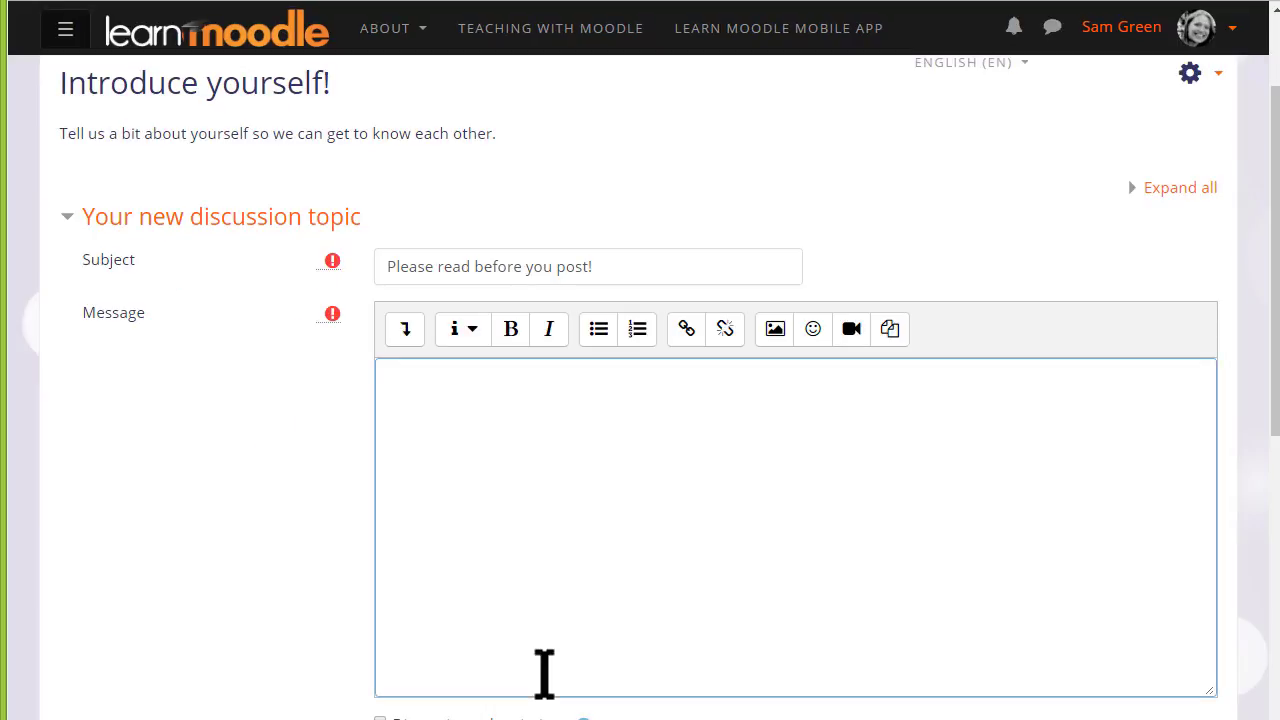
{"action": "type", "text": "Hello everyone! Please say hello in this forum but remember a few key points: use standard English - no text-speak always be polite don't write excessively long posts as they are hard to read on the app."}
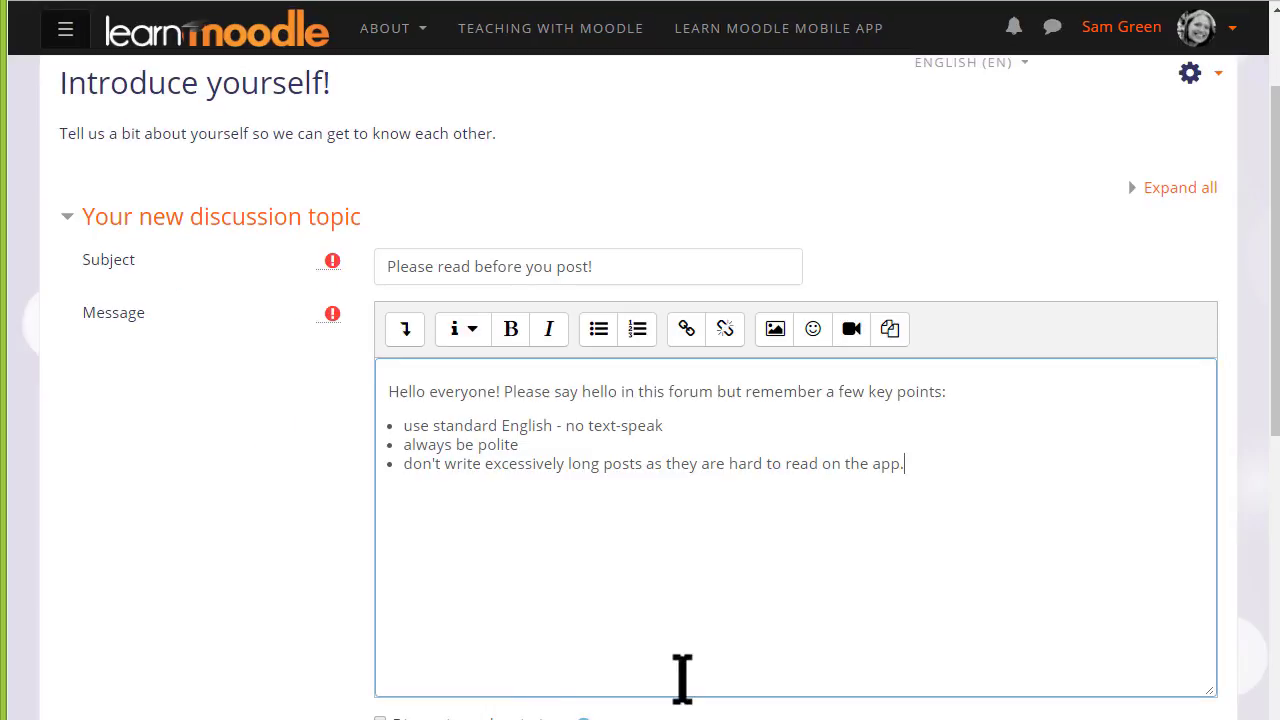
Set the new discussion topic as pinned and post it to the forum.
{"action": "scroll", "coordinate": [676, 670], "scroll_direction": "down", "scroll_amount": 4}
{"action": "scroll", "coordinate": [676, 680], "scroll_direction": "down", "scroll_amount": 3}
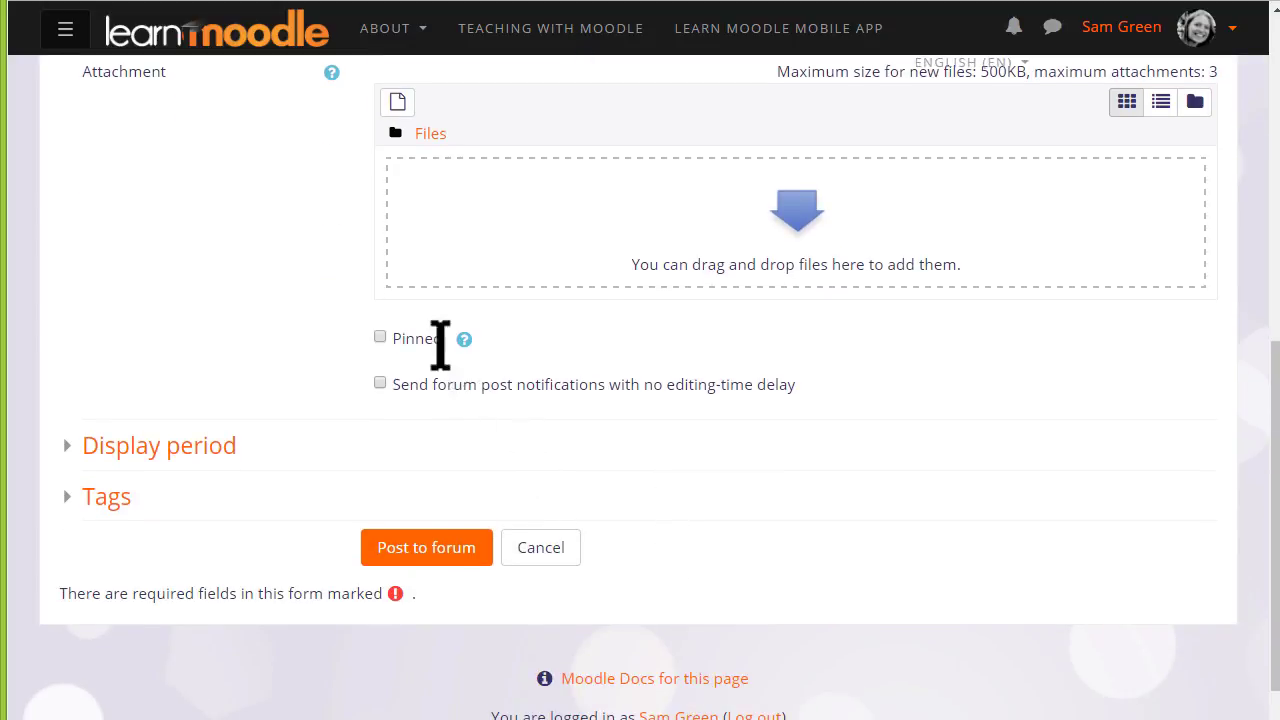
{"action": "left_click", "coordinate": [380, 338]}
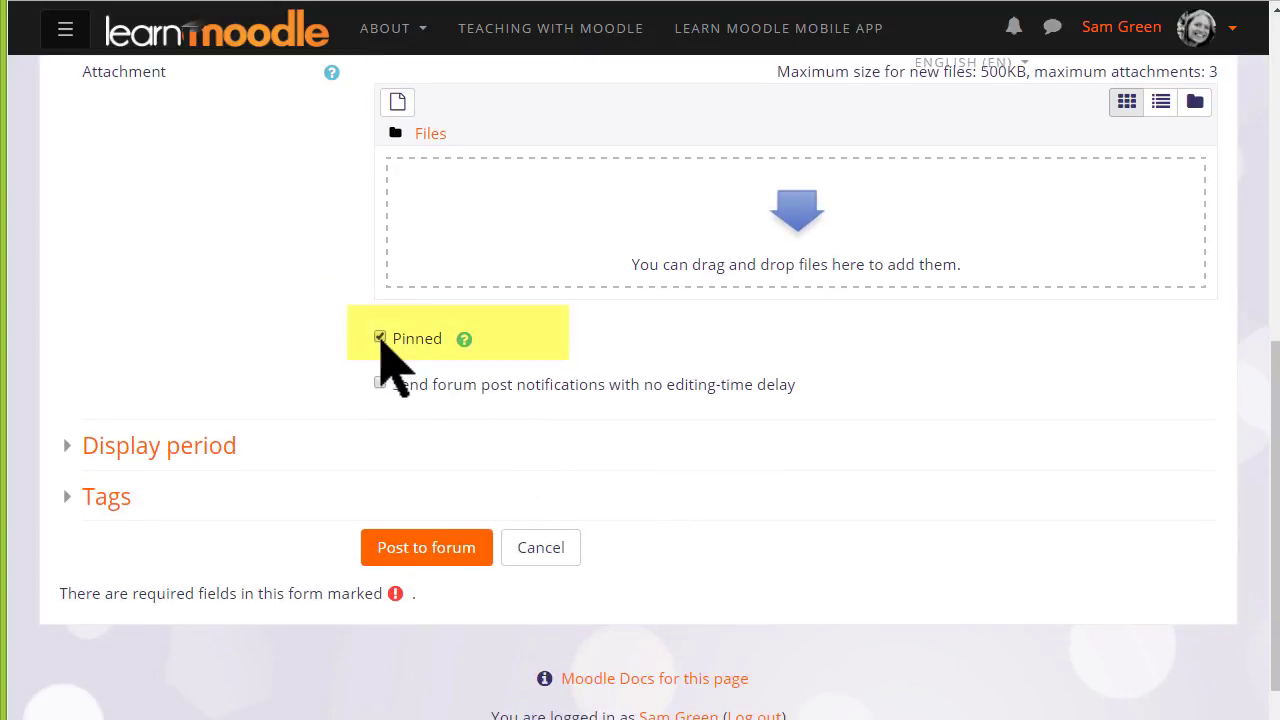
{"action": "left_click", "coordinate": [430, 549]}
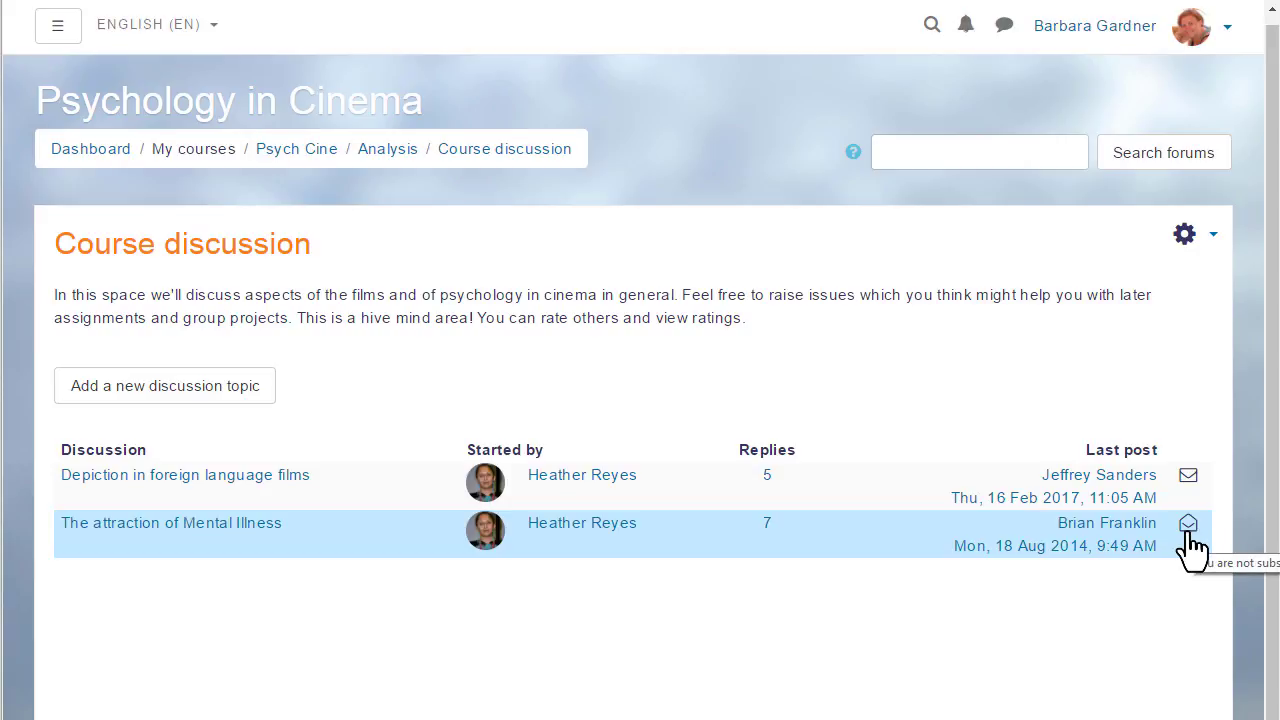
Open the discussion 'The attraction of Mental Illness' and examine the discussion subscription option in the reply form.
{"action": "left_click", "coordinate": [191, 531]}
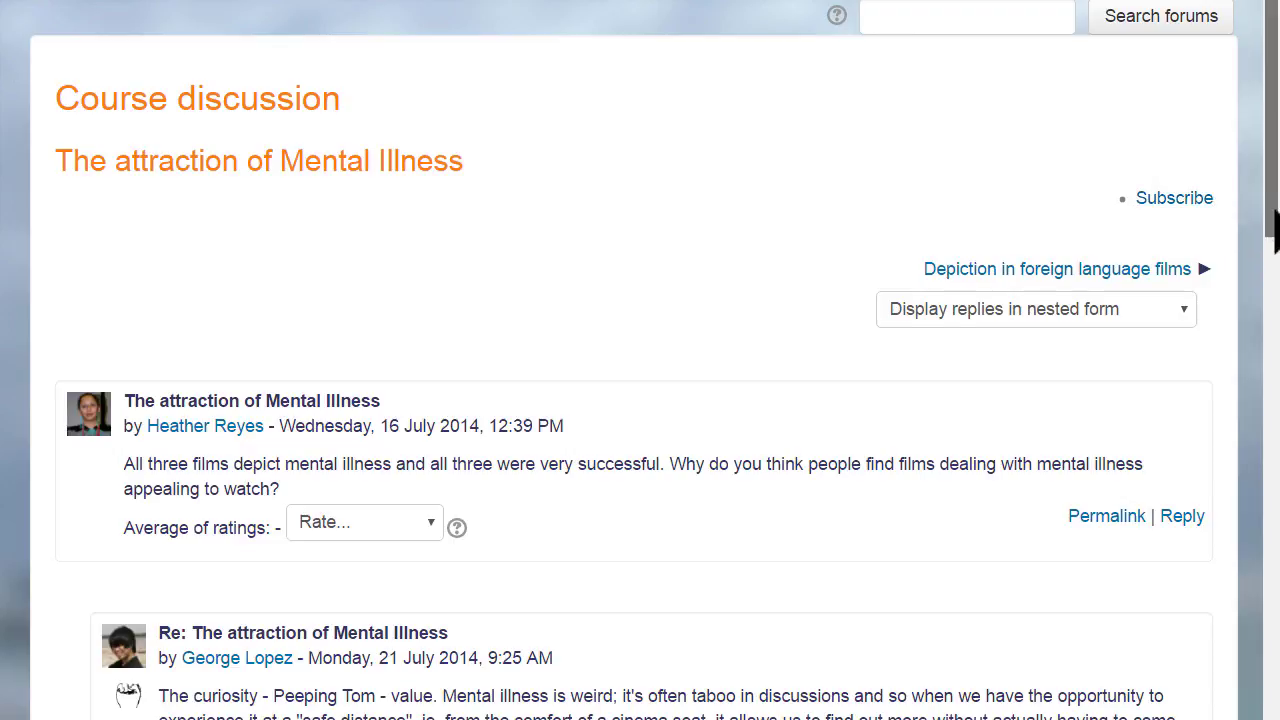
{"action": "scroll", "coordinate": [640, 400], "scroll_direction": "down", "scroll_amount": 7}
{"action": "scroll", "coordinate": [640, 400], "scroll_direction": "down", "scroll_amount": 10}
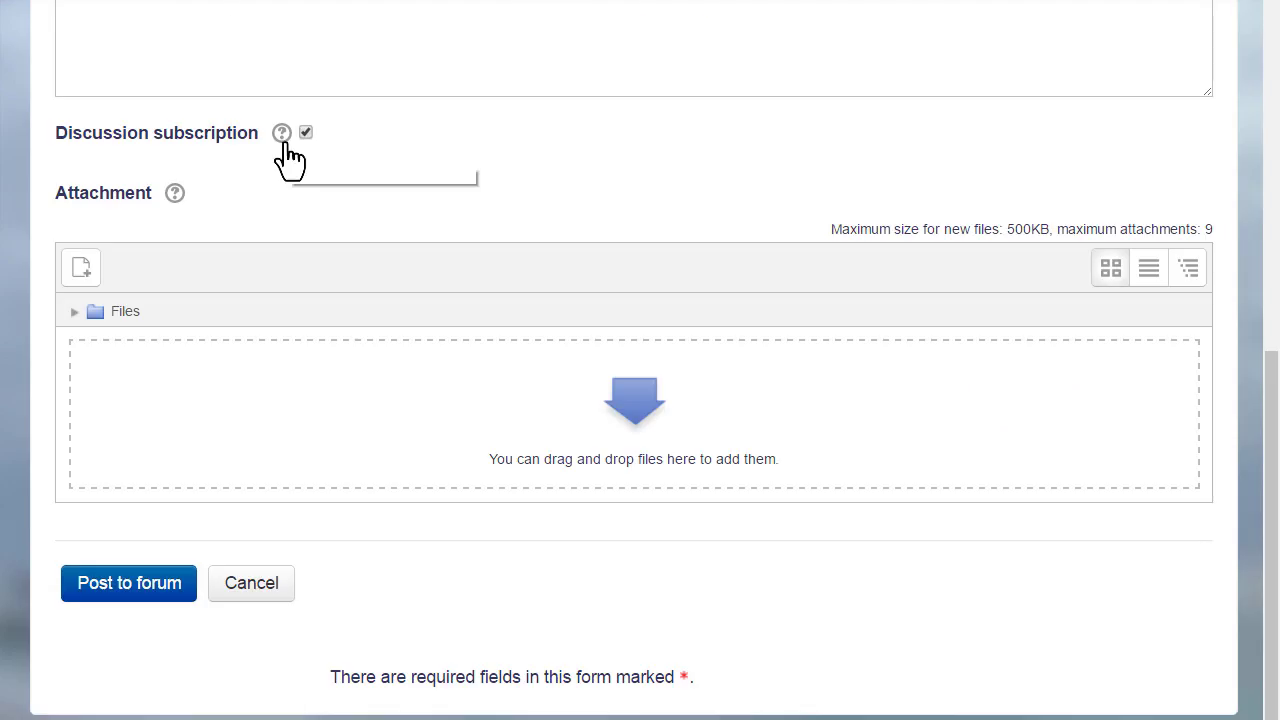